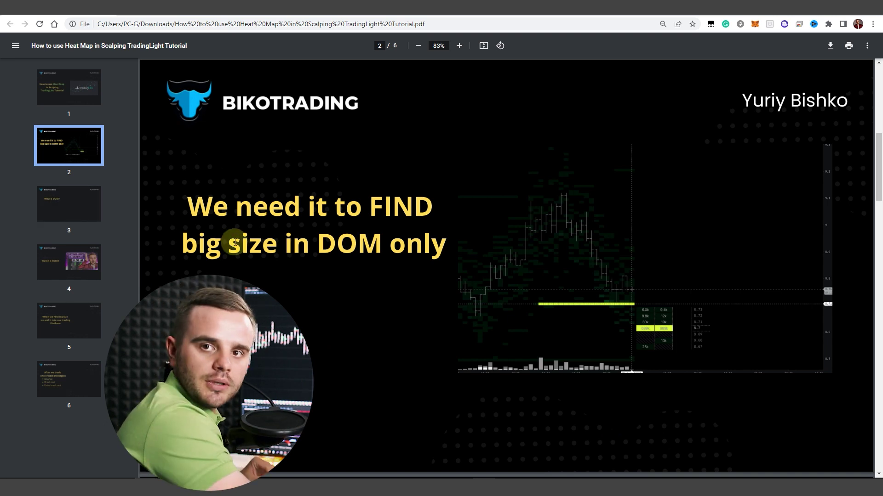
Advance the tutorial slides past 'What's DOM?' to page 4, 'Watch a lesson'
left_click(86, 191)
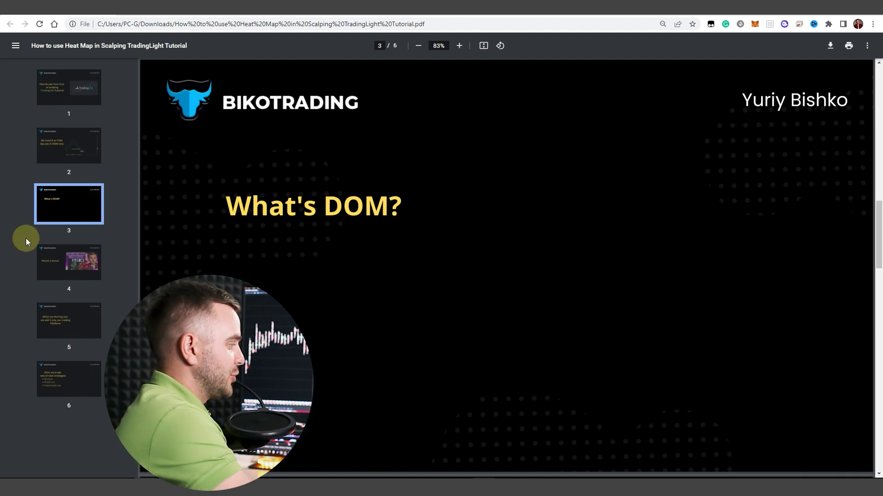
left_click(59, 259)
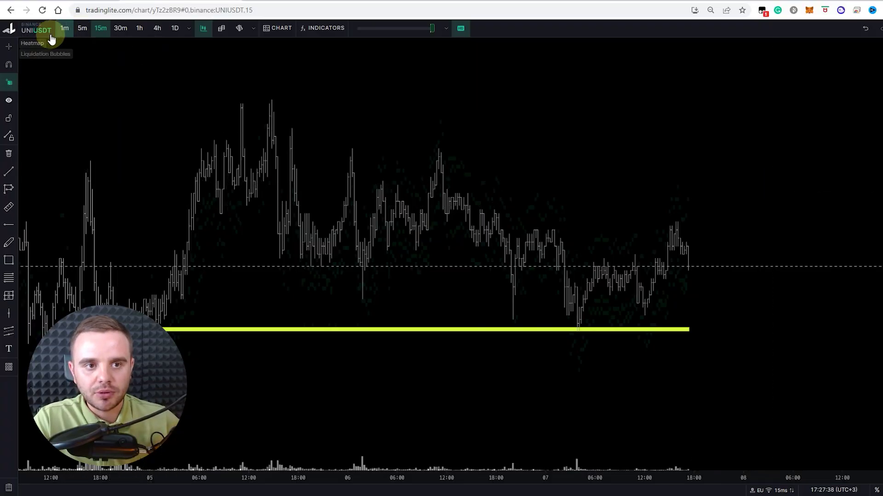
Open the Bikotrading Scalping Academy channel and scroll back to the UNI long post at $8.70
left_click(41, 29)
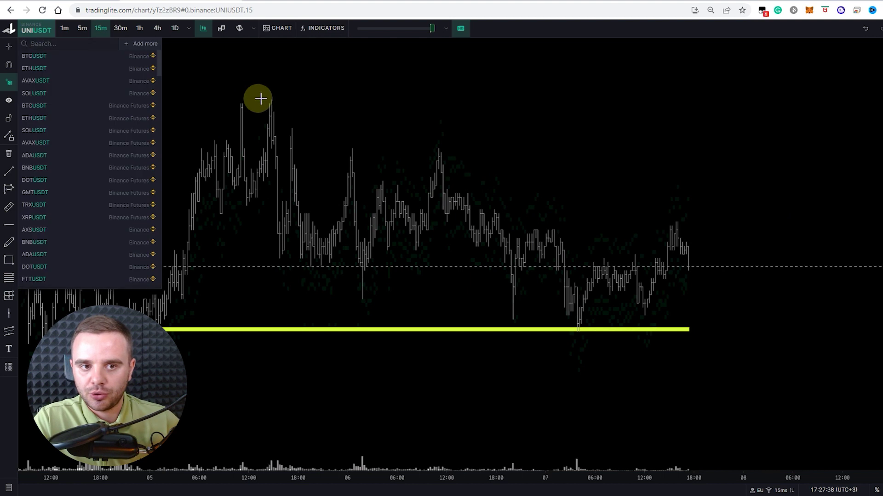
left_click(34, 28)
key("alt+Tab")
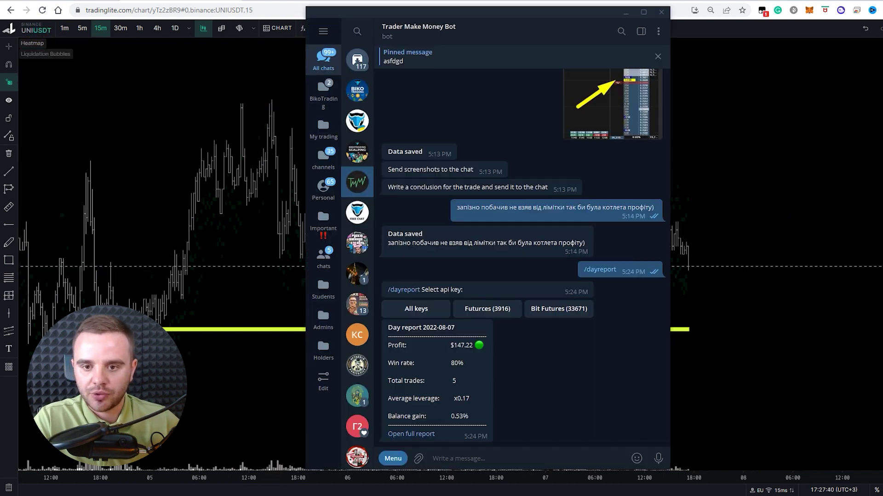
left_click(357, 144)
scroll(540, 339, "up", 10)
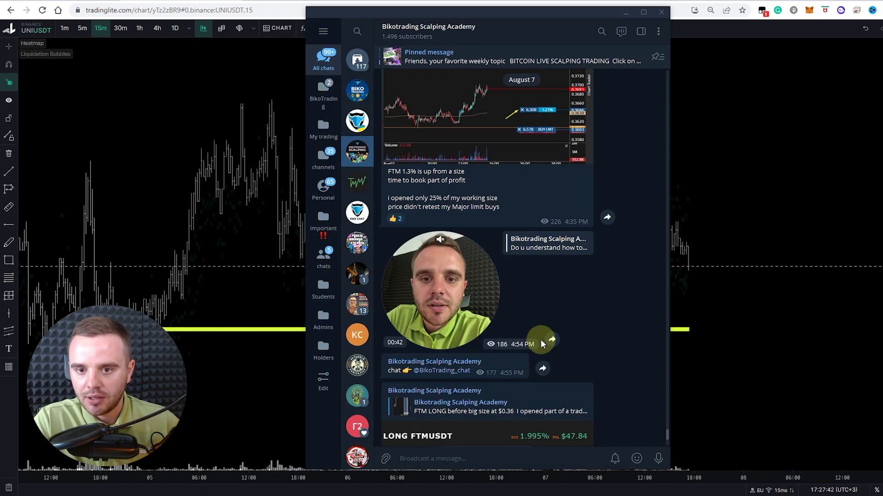
scroll(541, 341, "up", 15)
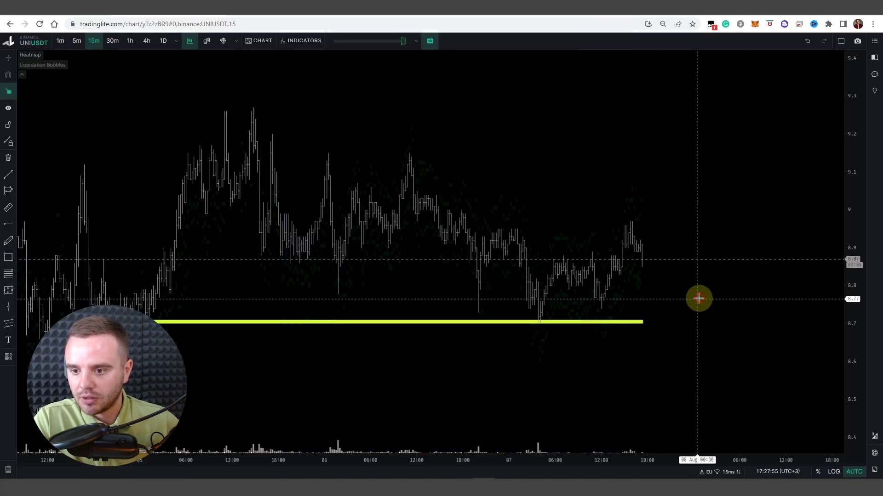
Measure the 2.59% UNIUSDT rise from the 8.70 low to the recent high, then remove it
mouse_move(600, 309)
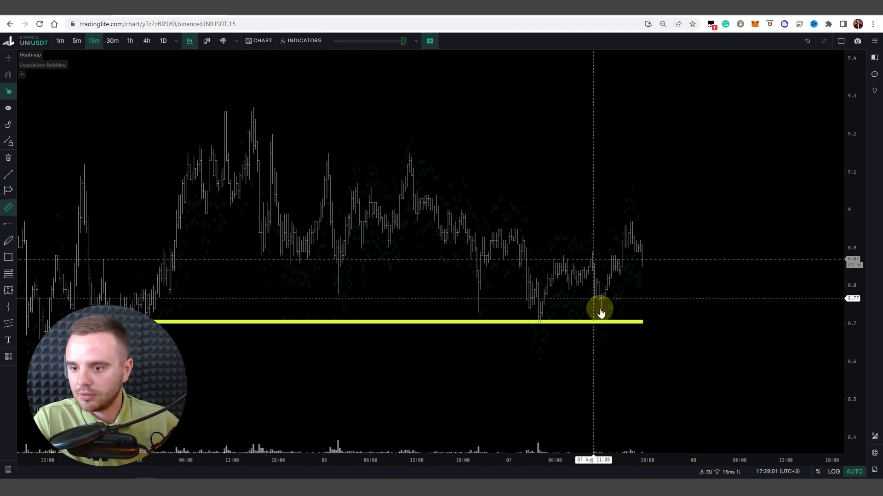
left_click(603, 308)
left_click(632, 222)
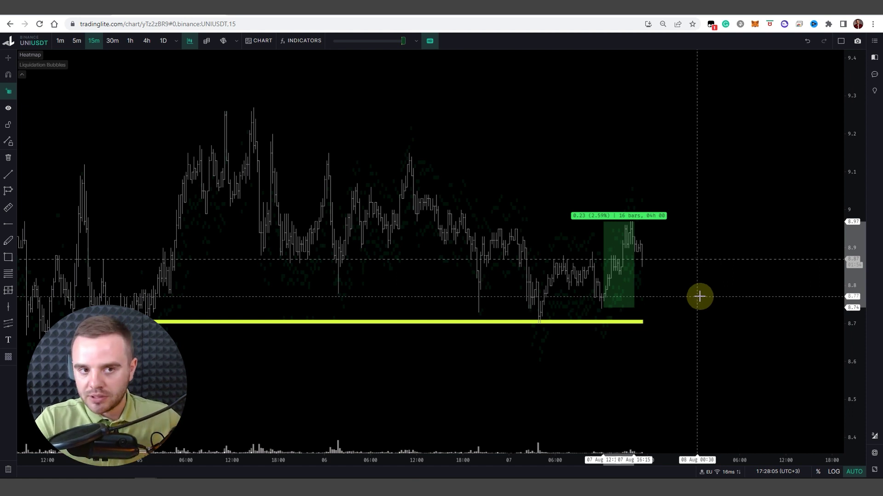
left_click(709, 303)
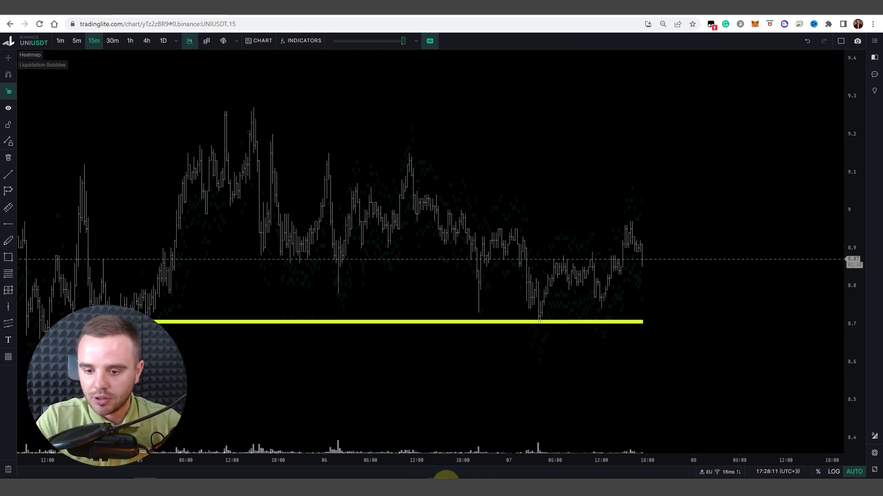
mouse_move(458, 480)
mouse_move(465, 455)
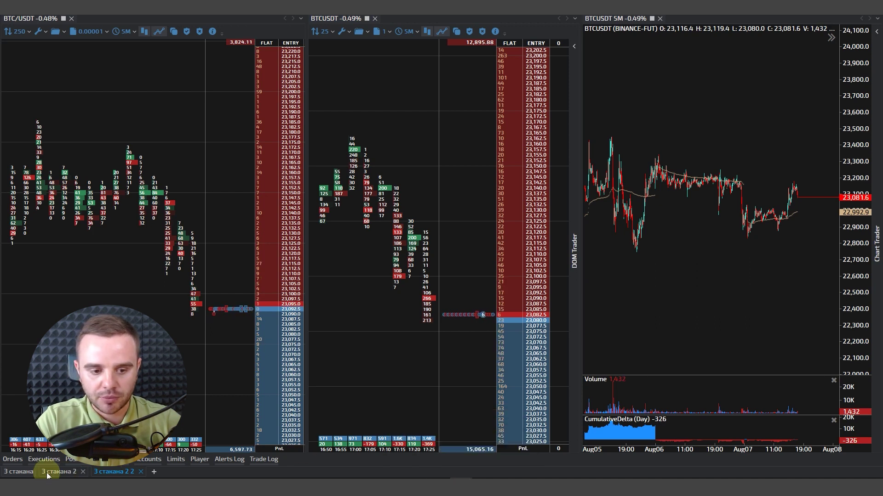
Go from the FTM/UNFI workspace to the LRC, UNI and LINK order-book workspace
left_click(63, 472)
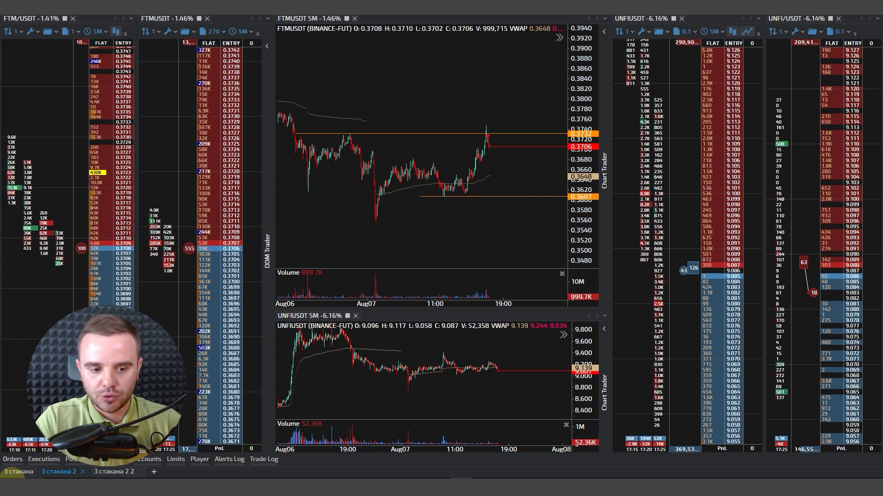
left_click(16, 475)
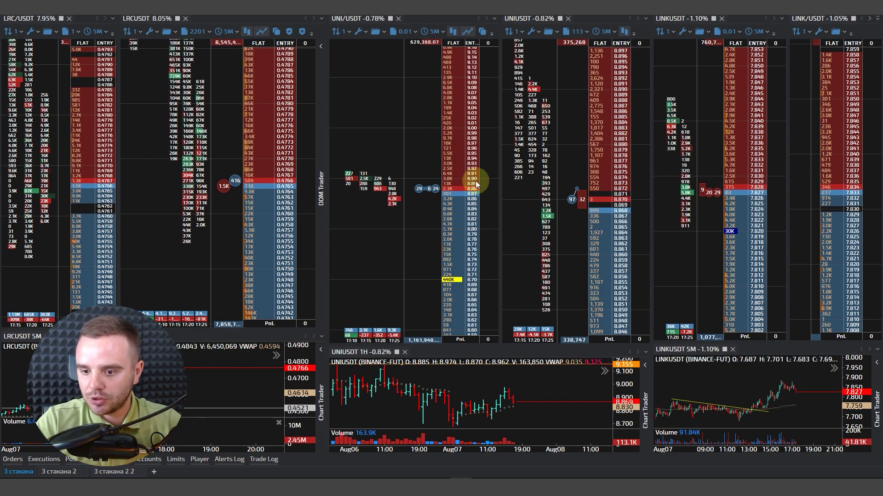
Narrow the UNI/USDT ladder's volume column and circle the UNI order book and ladder
left_click_drag(439, 243, 433, 240)
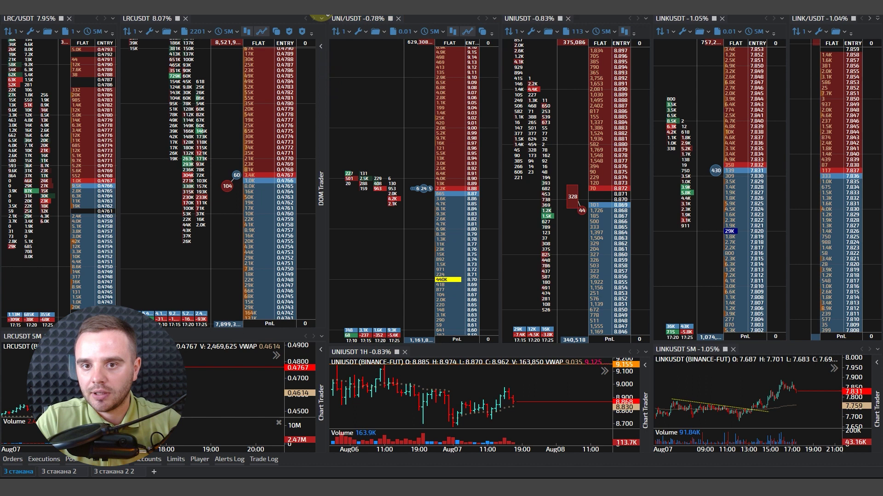
mouse_move(317, 16)
left_mouse_down()
mouse_move(382, 436)
mouse_move(422, 478)
left_mouse_up()
left_click_drag(611, 67, 593, 478)
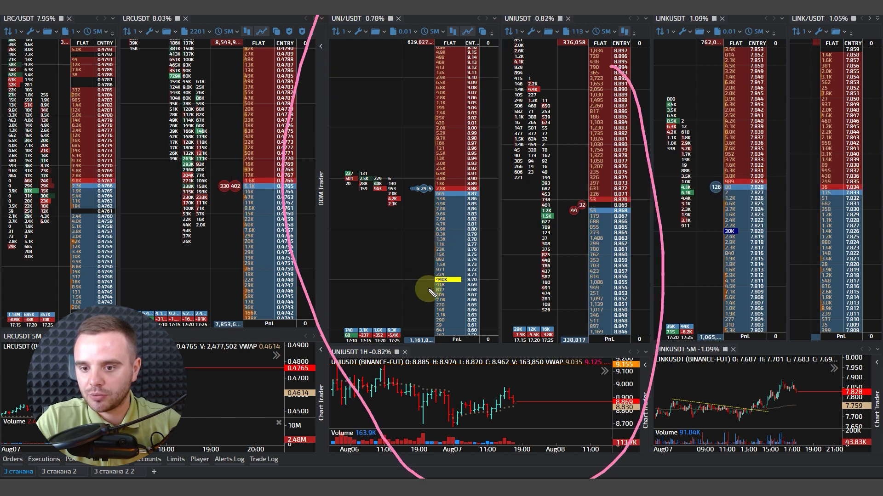
Underline the UNI/USDT header and mark the 440K level, then clear the pen marks
left_click_drag(332, 27, 363, 25)
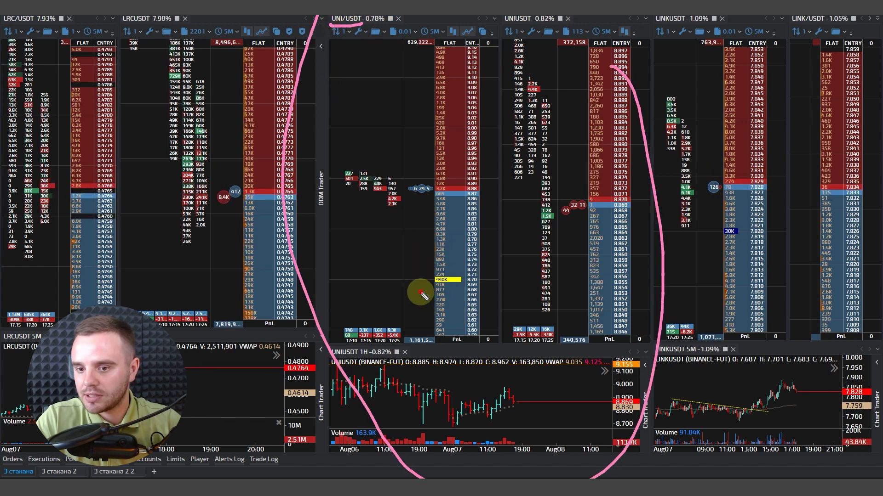
left_click_drag(412, 263, 485, 258)
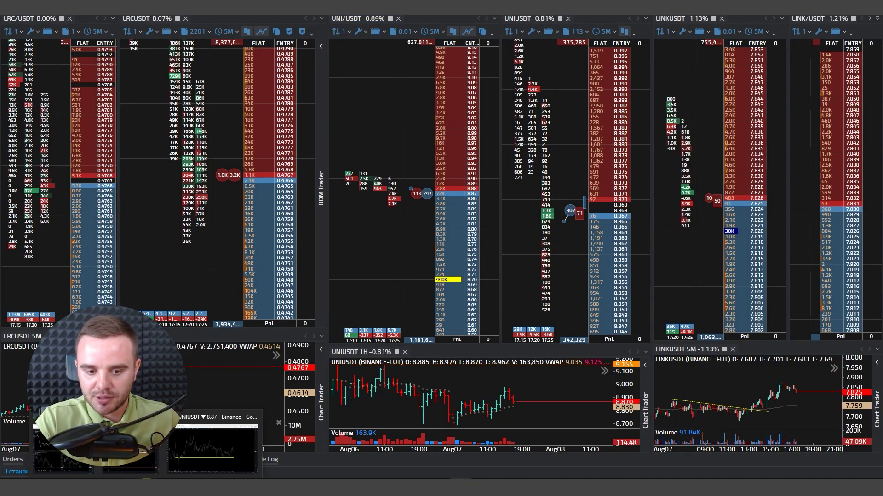
key("alt+Tab")
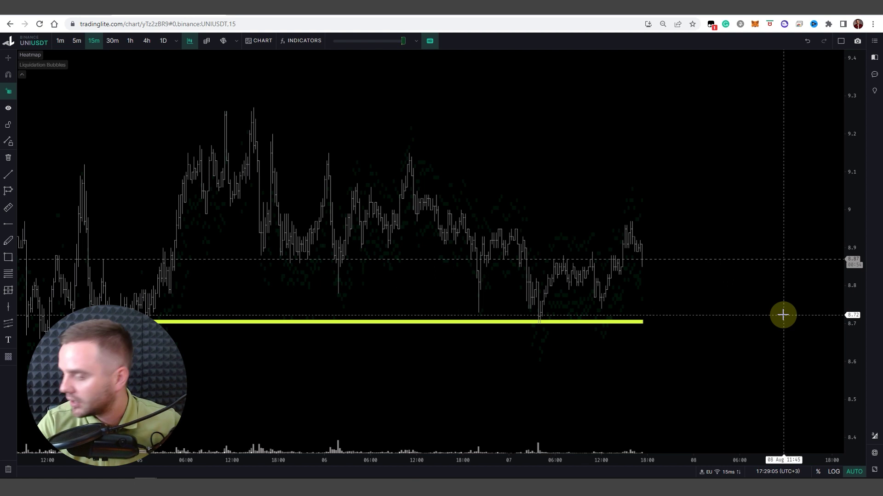
Zoom the chart, then scroll the Telegram channel to the FTM LONG post about size at $0.36
scroll(784, 311, "down", 3)
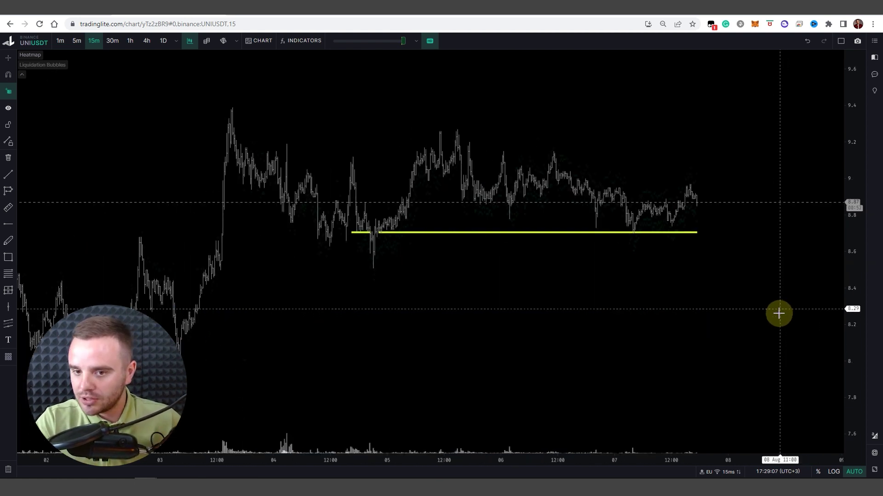
scroll(778, 313, "down", 2)
scroll(778, 312, "up", 5)
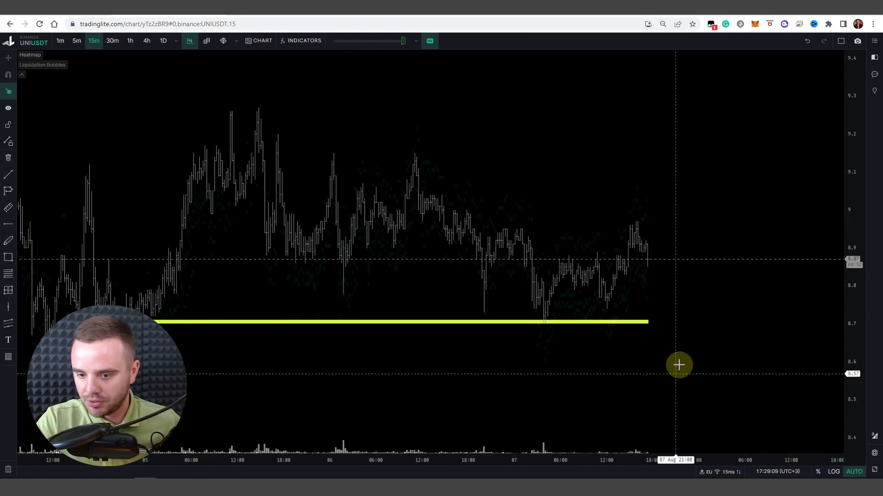
left_click(485, 482)
scroll(492, 286, "down", 10)
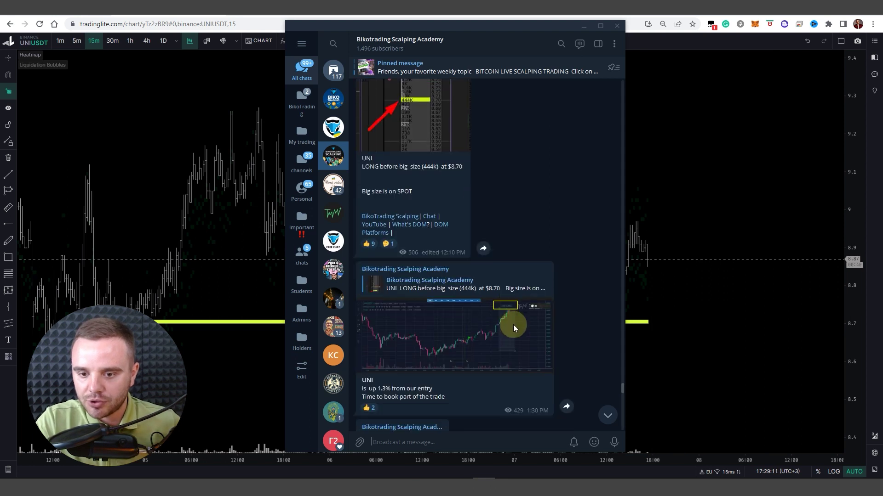
scroll(595, 412, "down", 5)
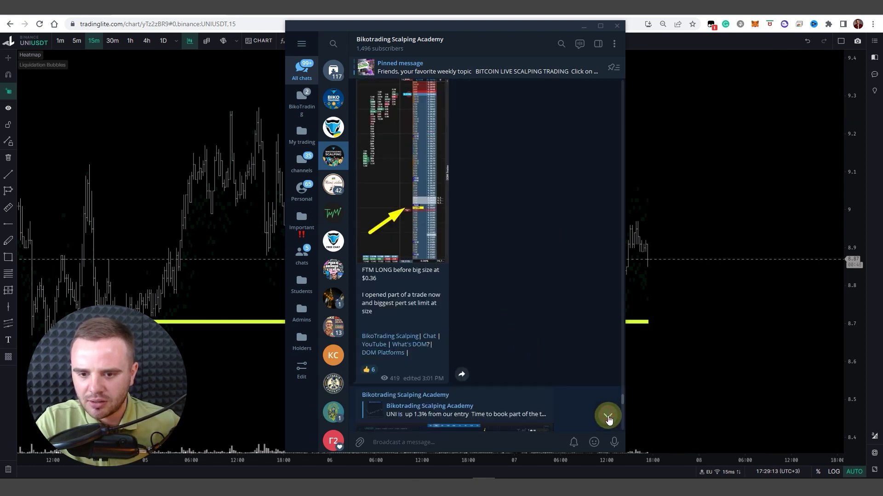
scroll(505, 258, "up", 5)
scroll(495, 346, "up", 1)
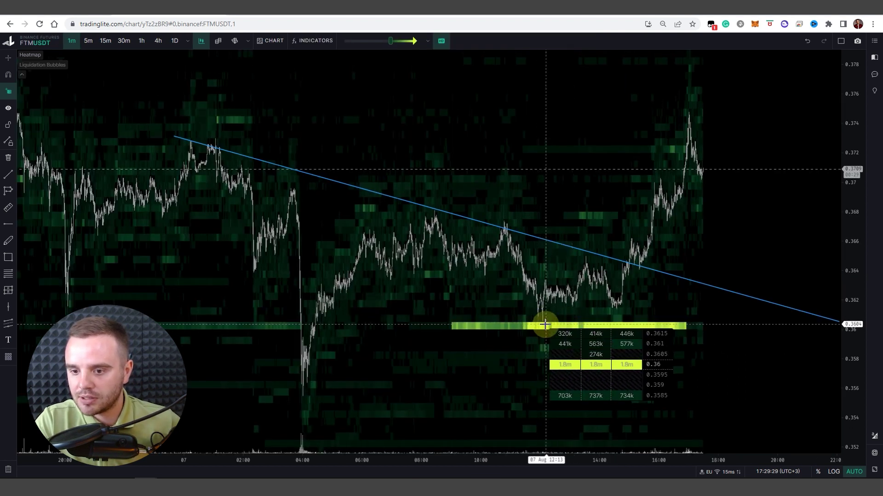
Recheck the FTM LONG post, then measure FTMUSDT's 3.62% rise from 0.3615 to 0.3746
left_click(489, 478)
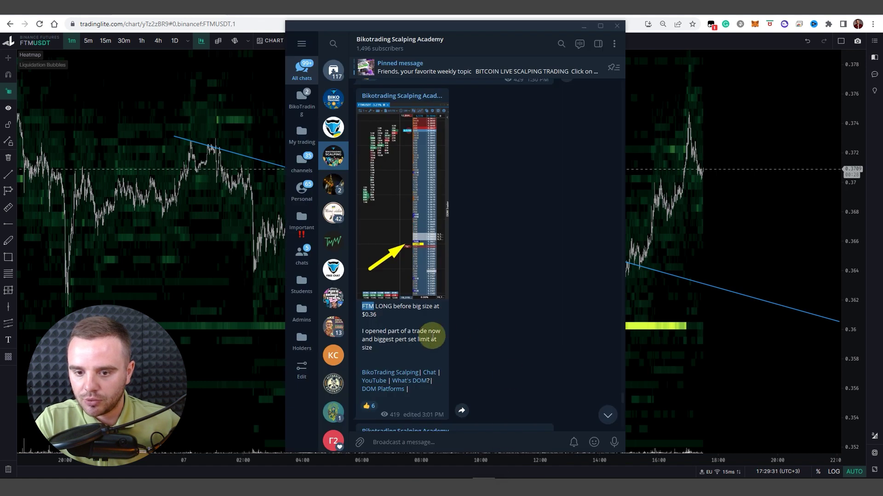
scroll(401, 309, "down", 1)
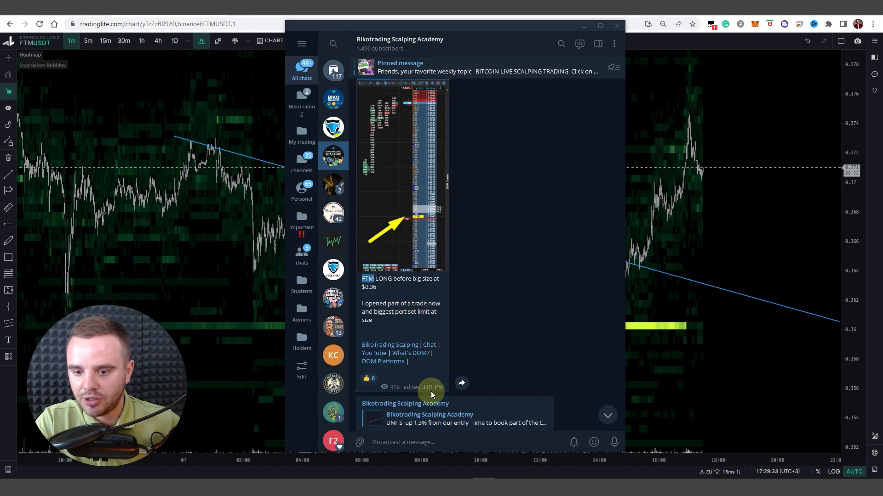
left_click(768, 352)
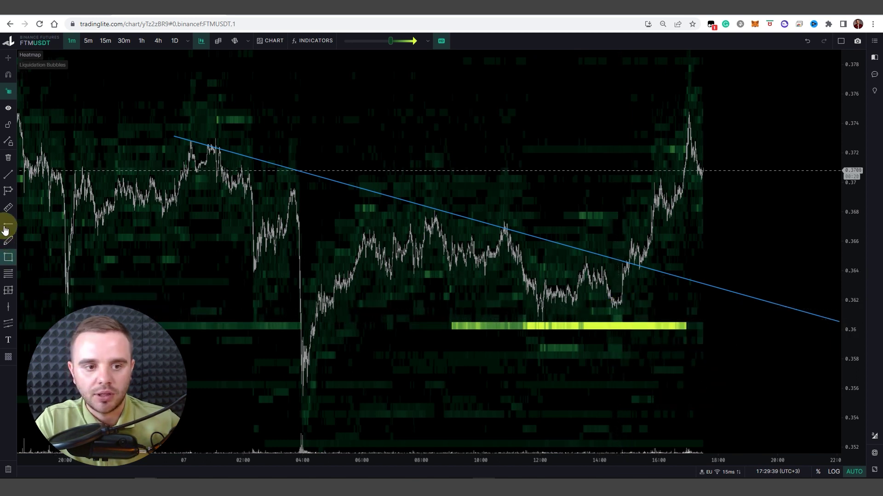
left_click_drag(621, 312, 637, 114)
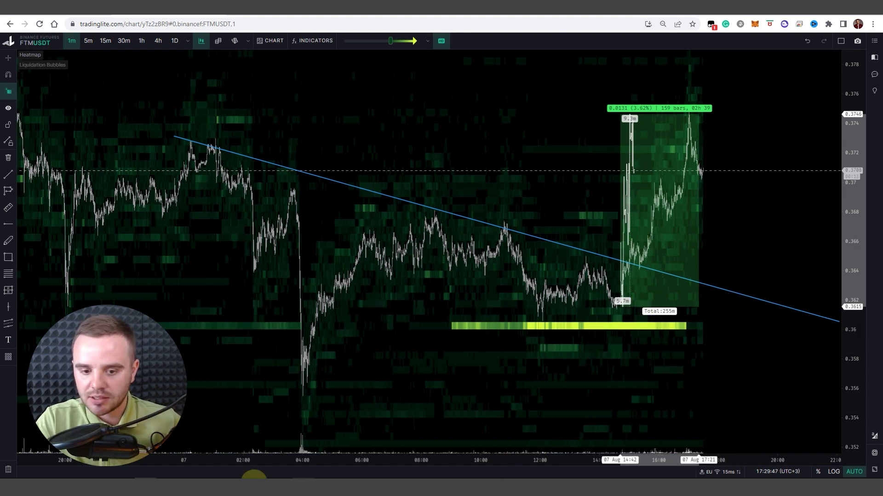
left_click(480, 440)
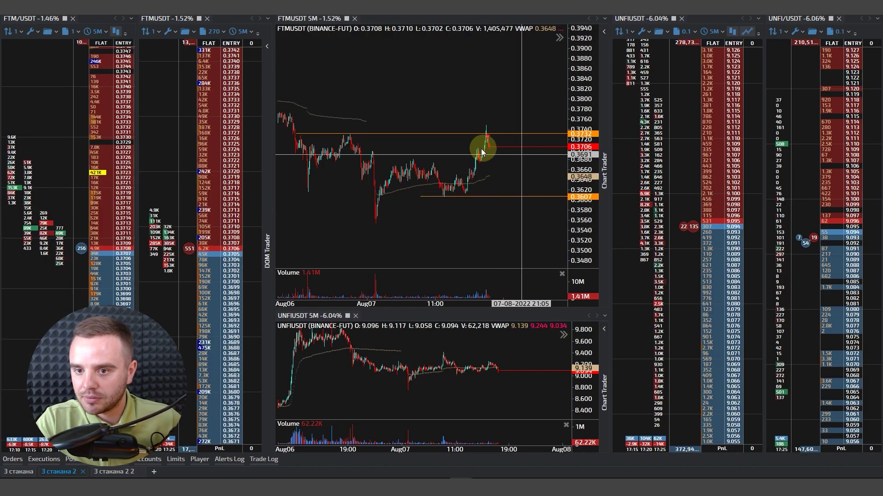
Widen the FTMUSDT order book panel and scroll down the ladder
left_click_drag(273, 176, 412, 180)
scroll(363, 366, "down", 10)
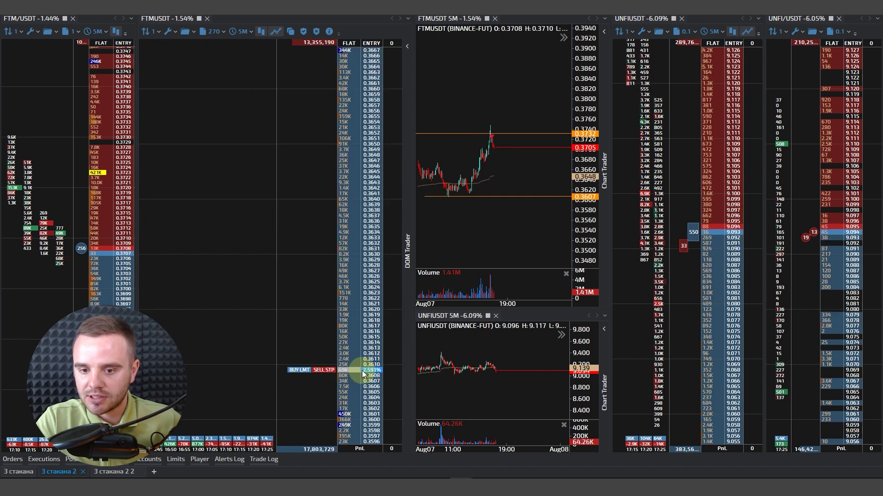
scroll(362, 371, "down", 3)
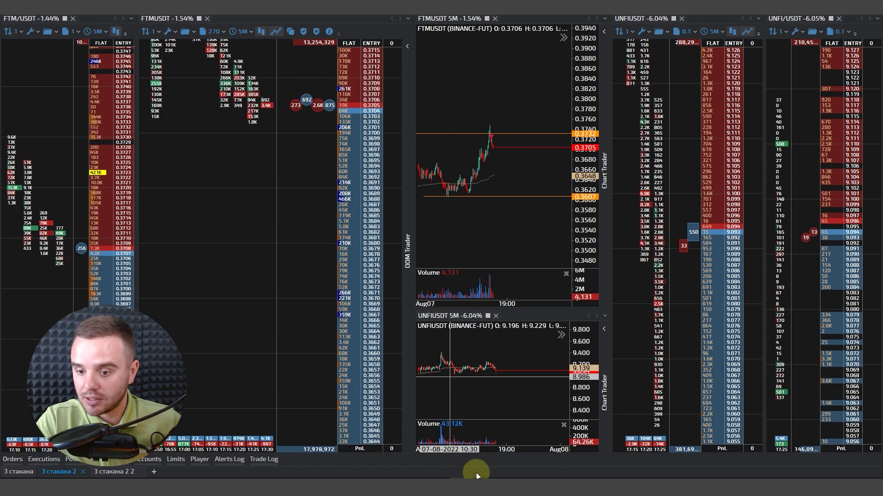
View the Telegram chart photo of the FTM long near 0.36 full size, then close it
mouse_move(476, 473)
left_click(478, 425)
left_click(404, 234)
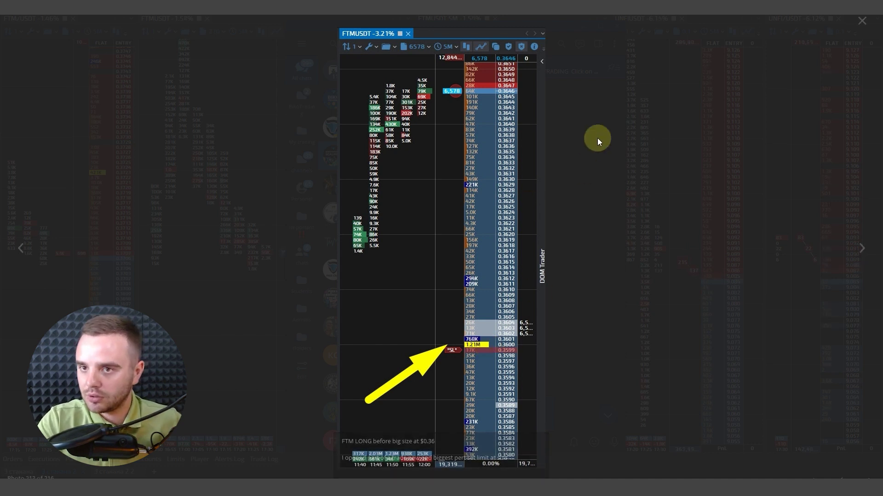
left_click(593, 283)
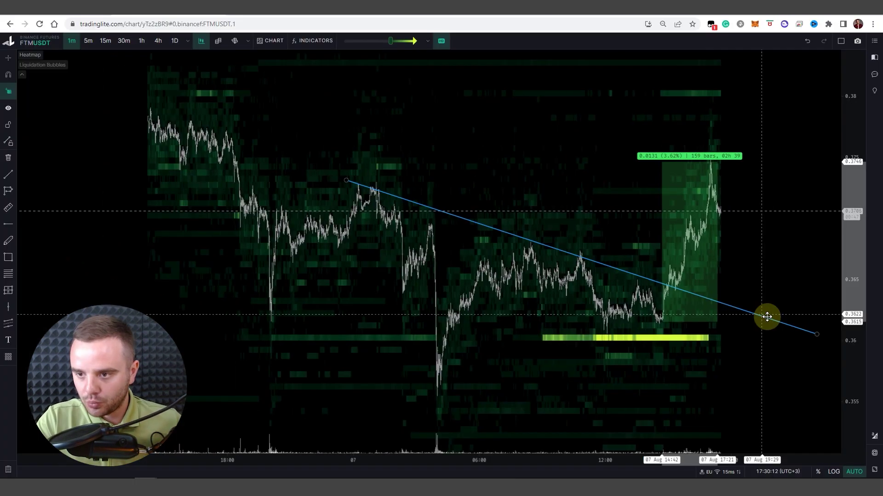
Pan the FTMUSDT chart to later time and switch it to the 5-minute timeframe
scroll(766, 315, "down", 3)
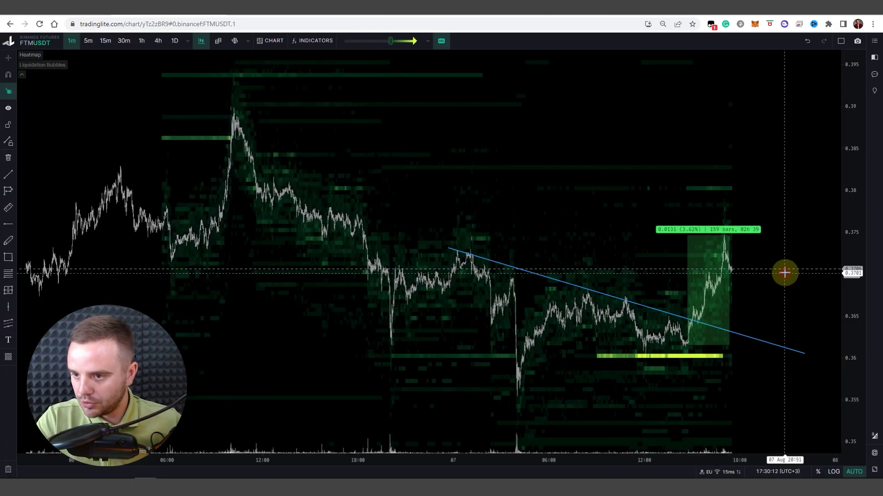
left_click_drag(687, 210, 138, 91)
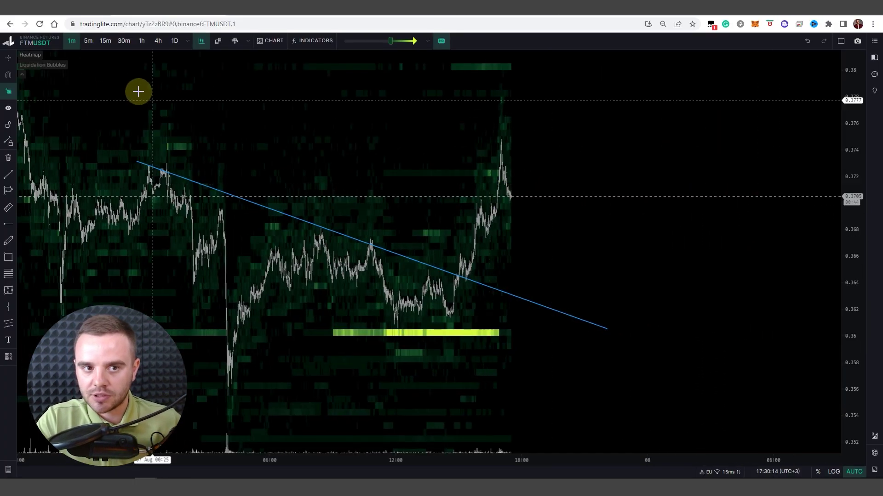
left_click(81, 42)
scroll(693, 305, "down", 5)
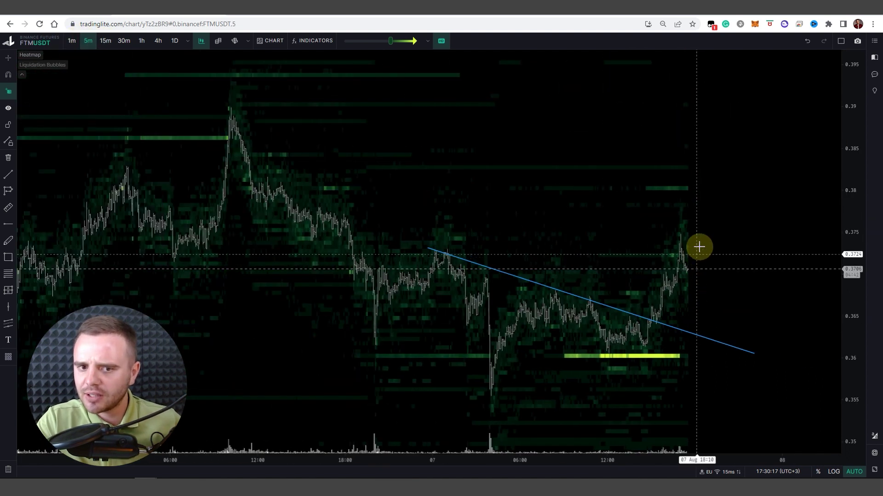
Load the Binance Futures BTCUSDT chart from the symbol search favorites
left_click(41, 44)
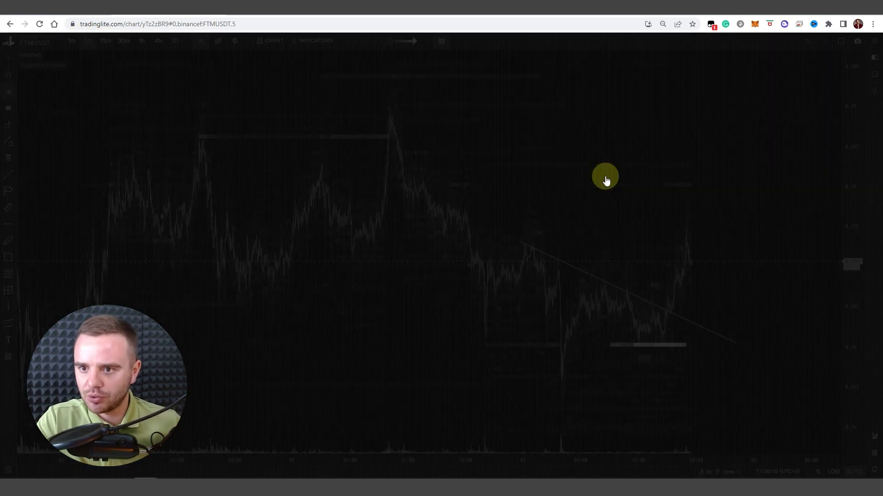
left_click(560, 109)
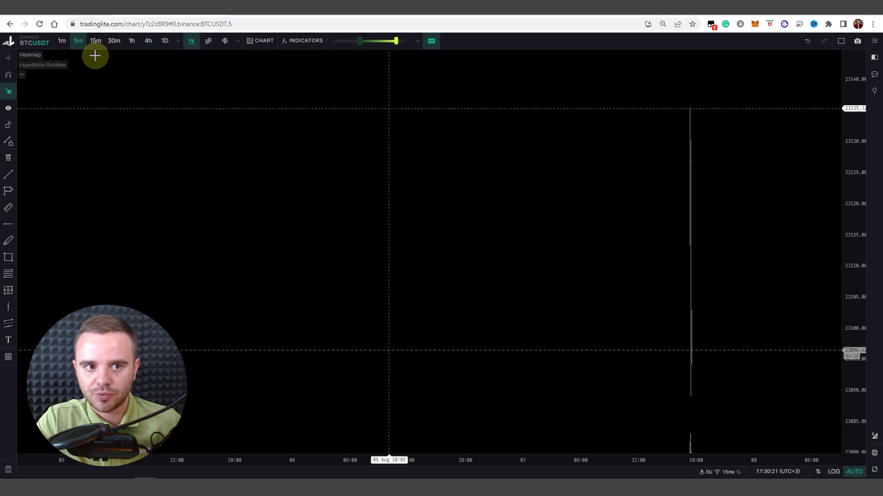
left_click(28, 42)
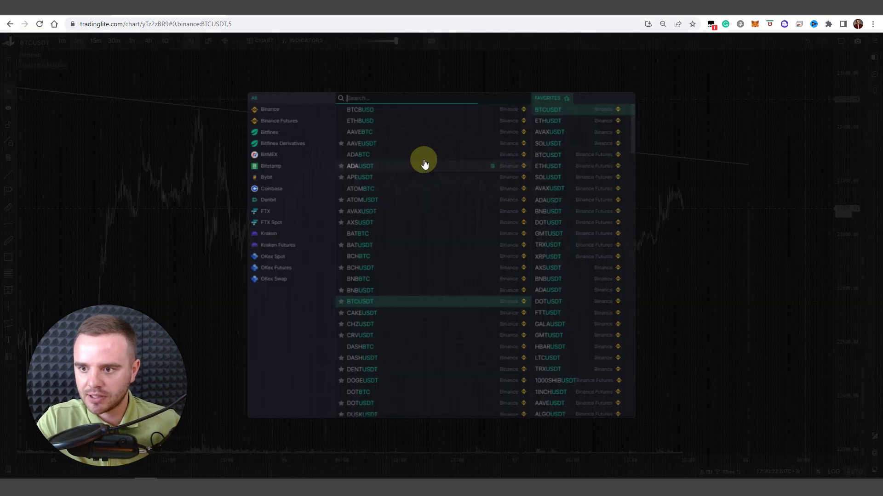
left_click(572, 157)
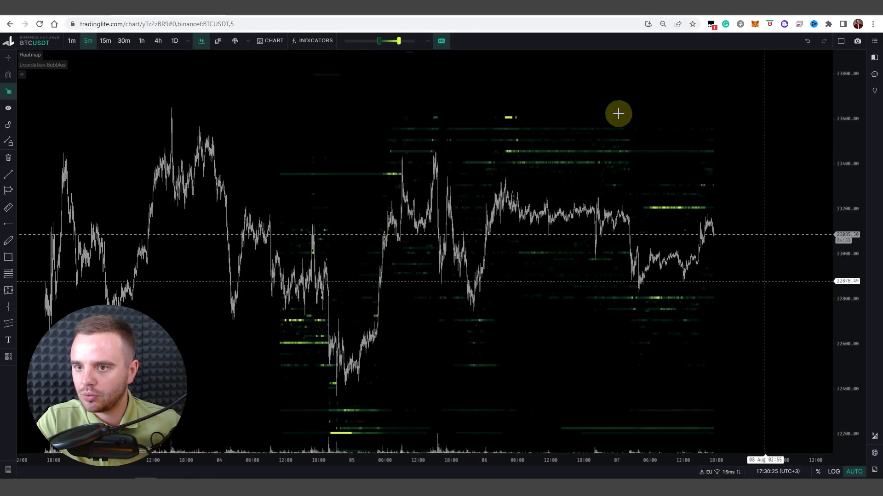
Check BTCUSDT's heatmap intensity range of Min 339.022 and Peak 840 BTC, then zoom out
left_click(426, 42)
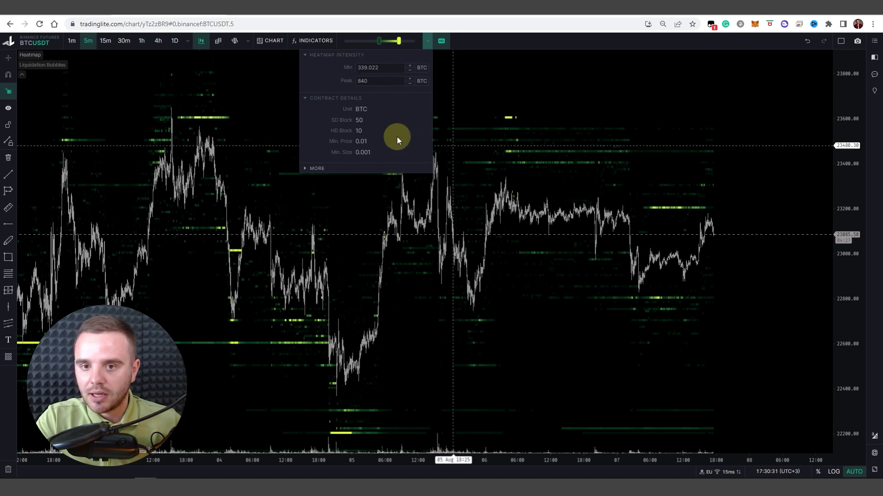
left_click(369, 81)
left_click(775, 260)
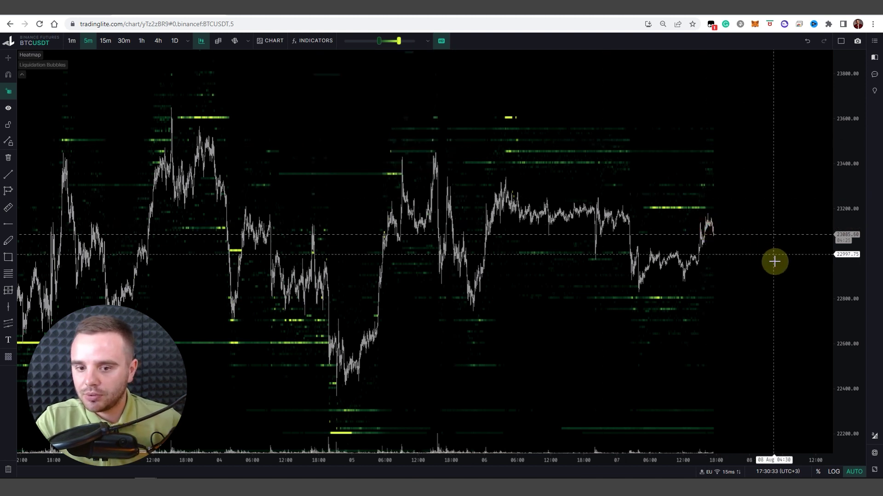
scroll(772, 262, "down", 2)
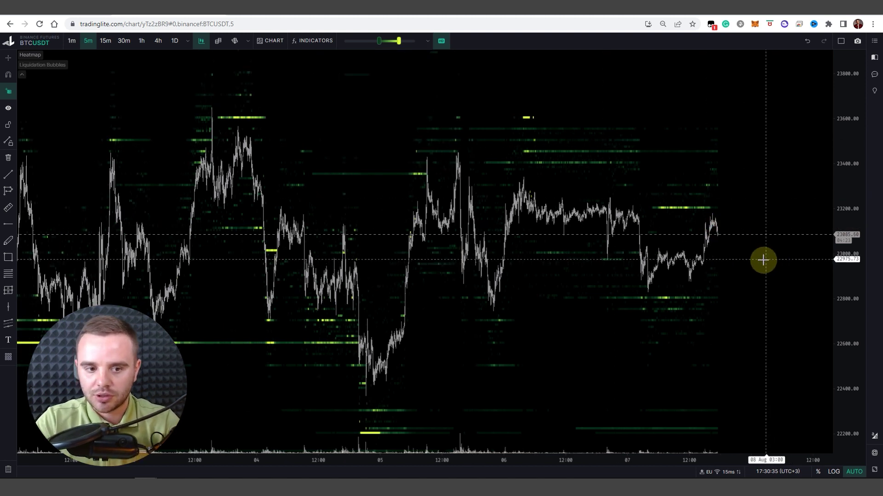
scroll(763, 260, "down", 1)
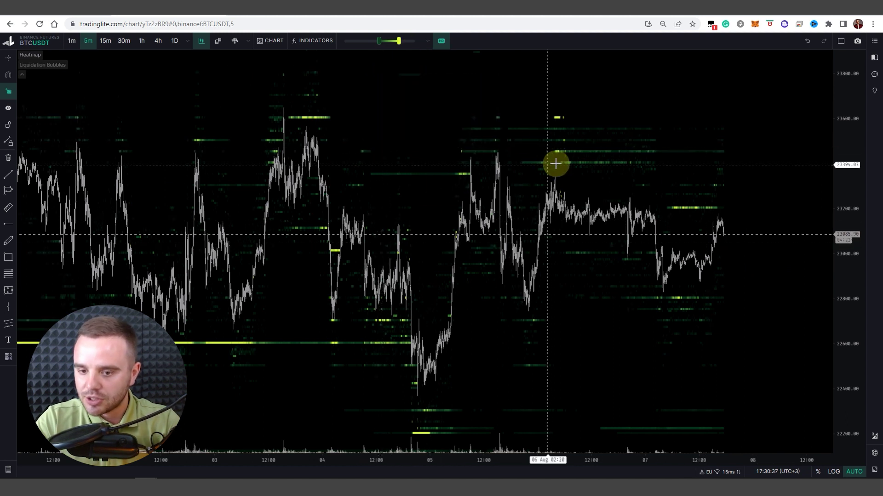
mouse_move(555, 164)
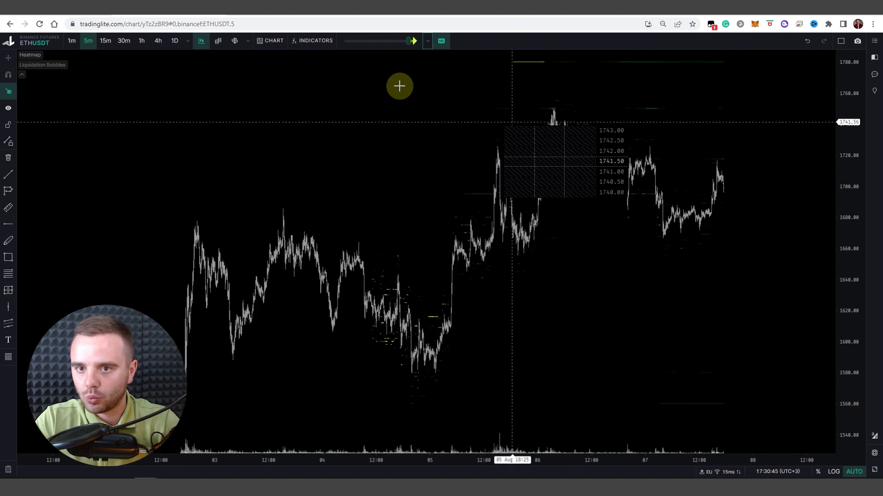
Check ETHUSDT's heatmap intensity at Peak 9900 ETH, then cycle through SOLUSDT, AVAXUSDT, ADAUSDT and BNBUSDT charts
left_click(427, 41)
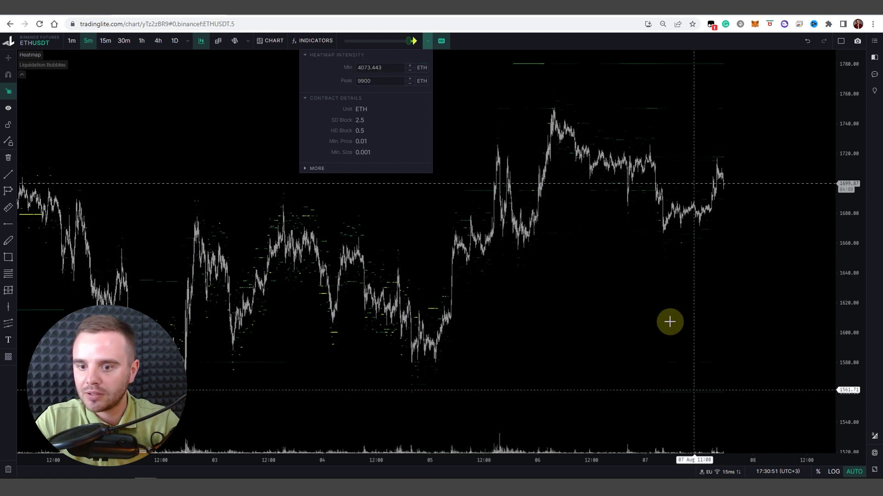
scroll(773, 307, "up", 4)
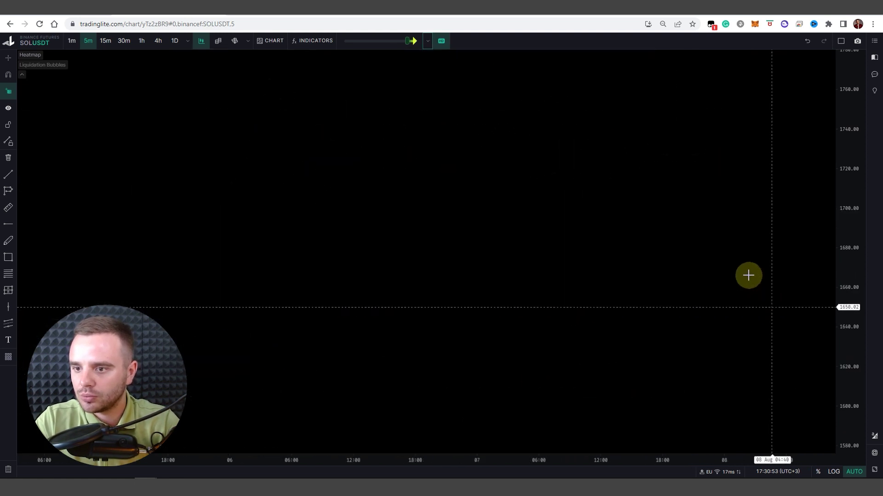
key("Down")
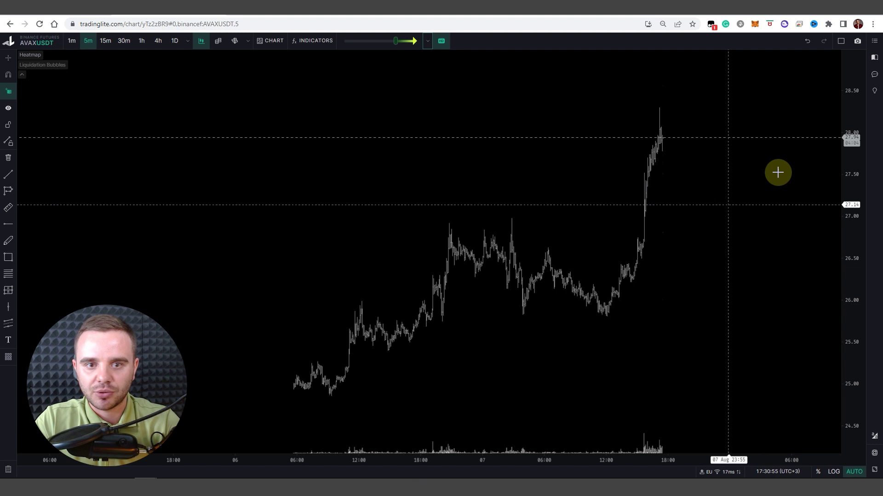
key("Down")
scroll(765, 179, "down", 4)
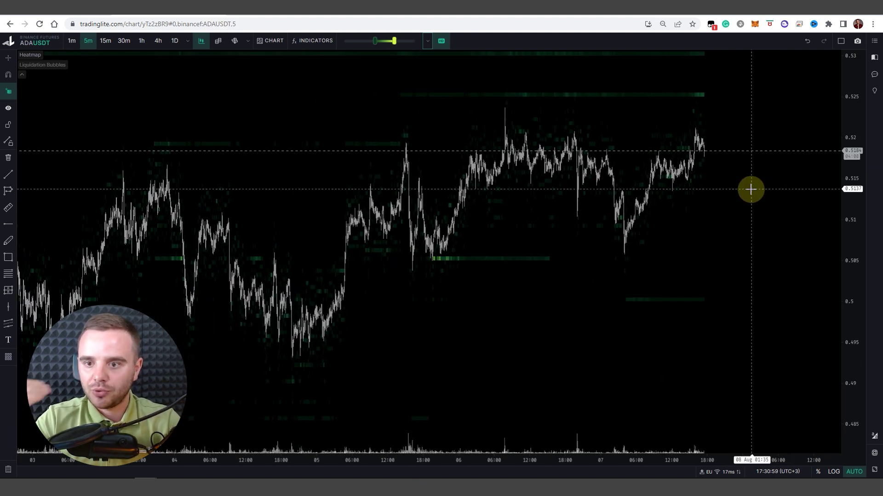
key("Down")
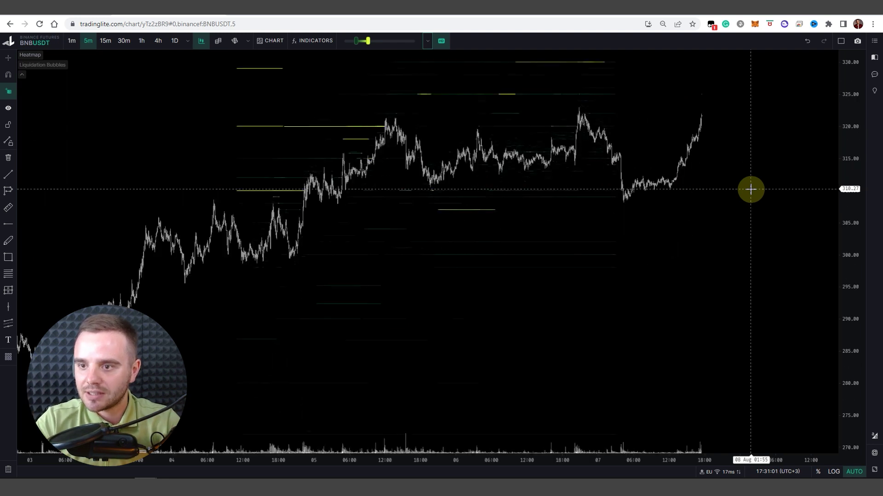
scroll(766, 169, "up", 5)
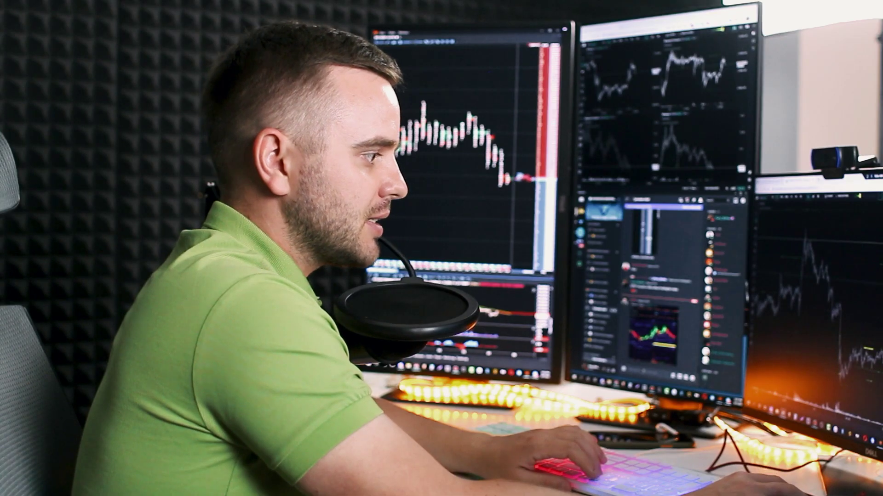
key("Down")
key("Down")
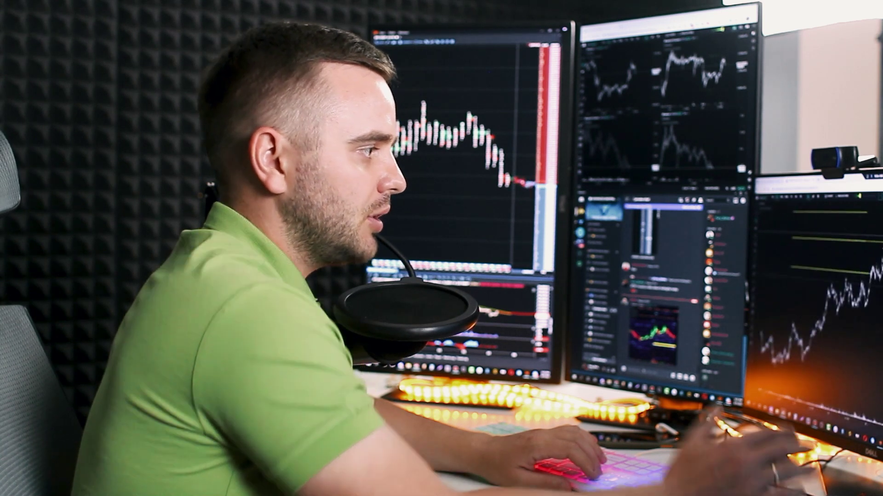